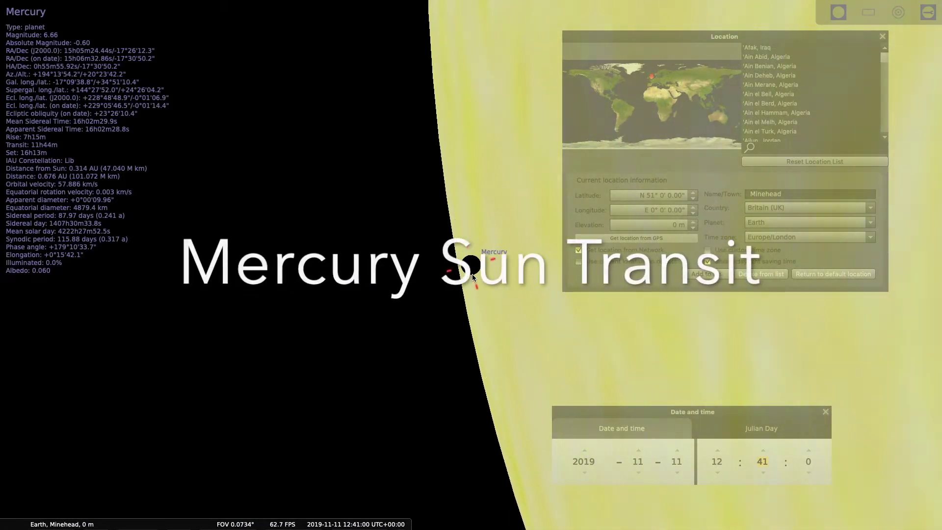
- Zoom in on Mercury at the Sun's edge and check the observing location's latitude, longitude, date and time
scroll(472, 277, up, 5)
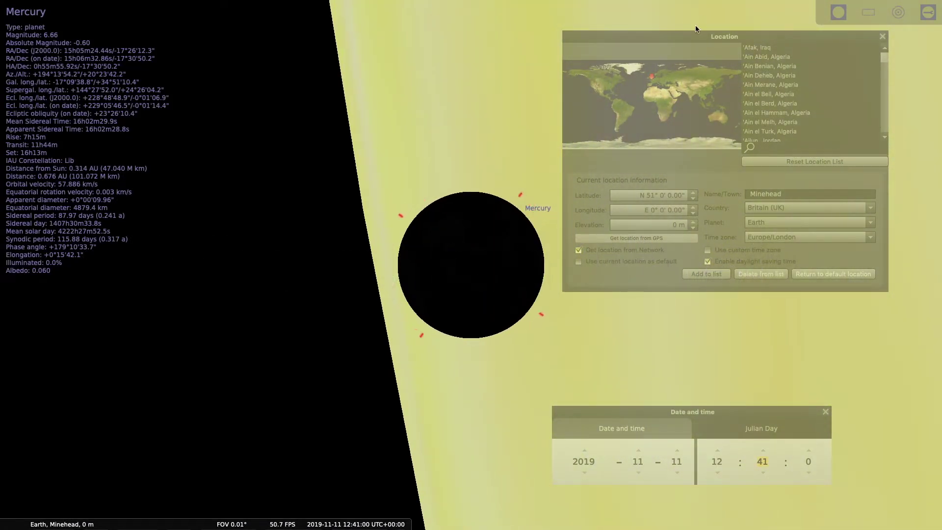
drag(634, 196, 678, 193)
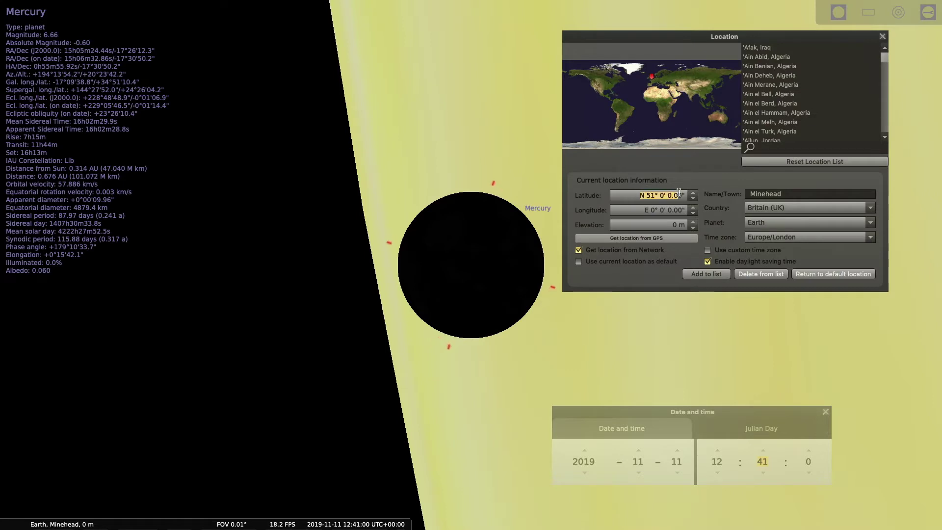
click(641, 209)
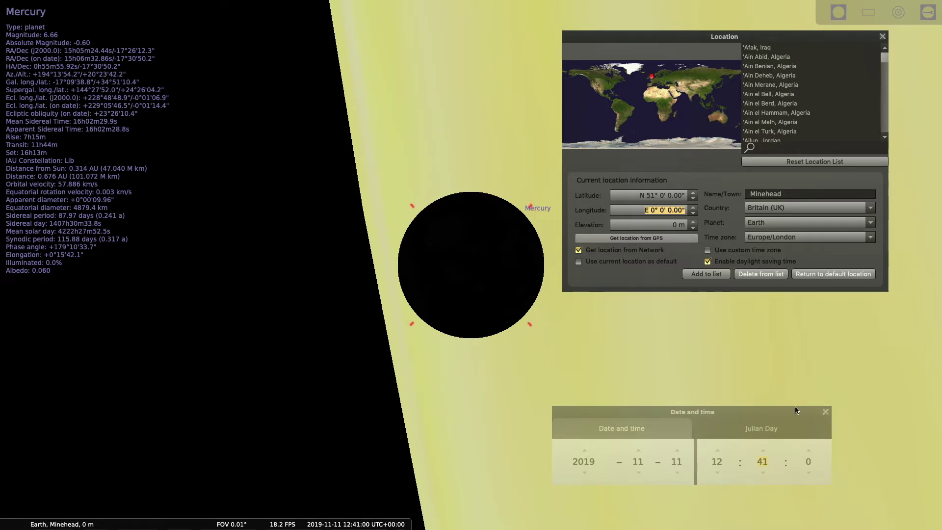
click(782, 411)
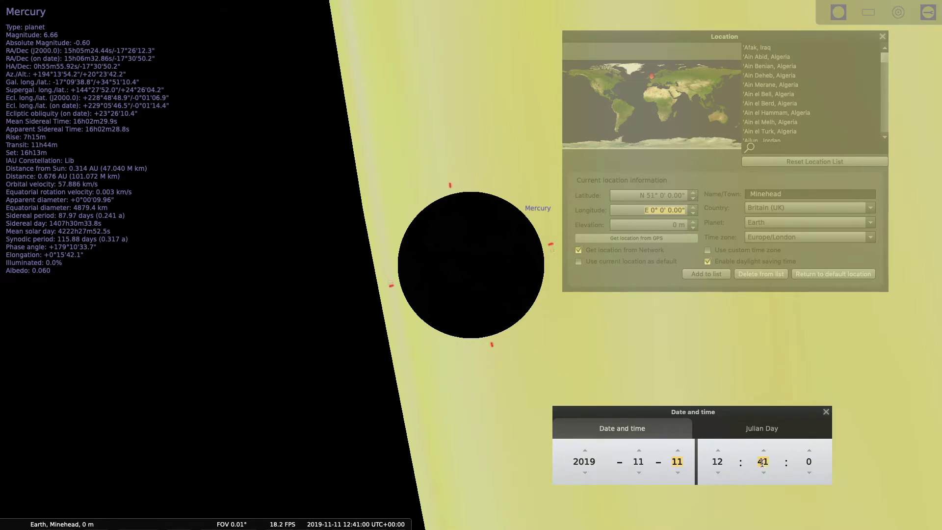
- Zoom to the whole Sun, then clear the view by closing the Location window and moving the Date and time window aside
click(462, 304)
key(slash)
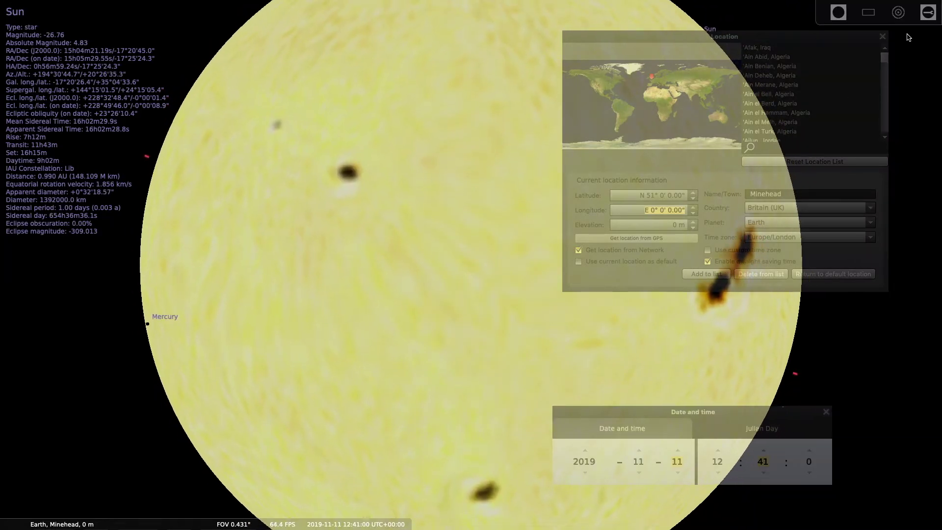
click(883, 38)
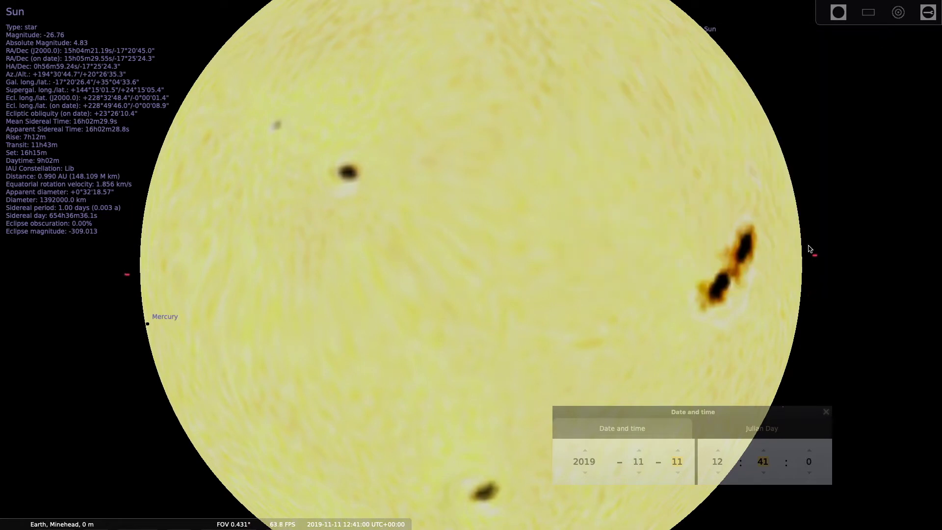
drag(716, 411, 390, 387)
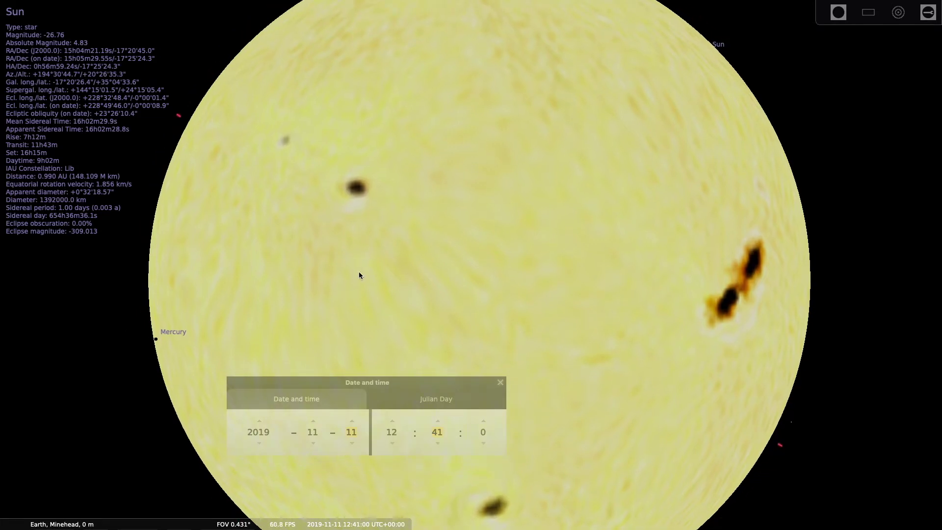
- Play Mercury's transit at an increased time speed, closer in on the Sun's disc, and return to the normal time rate
click(272, 521)
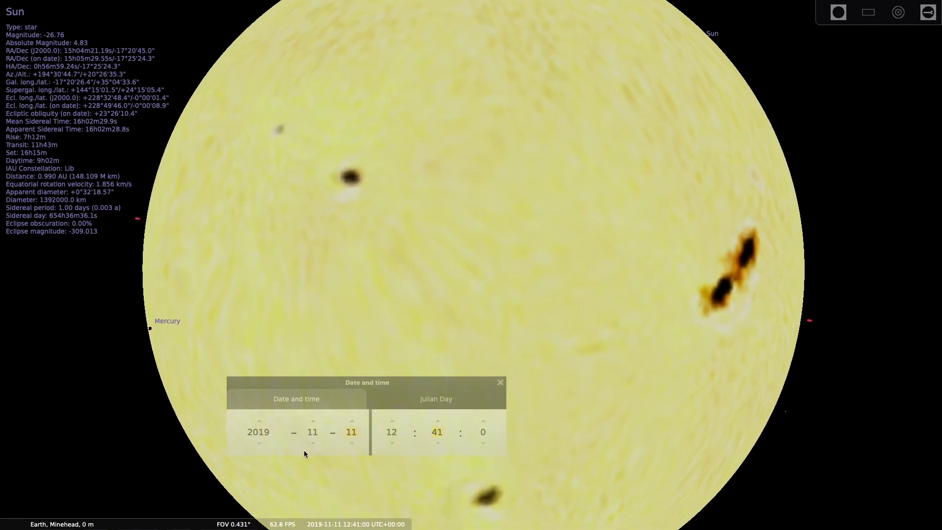
mouse_move(320, 527)
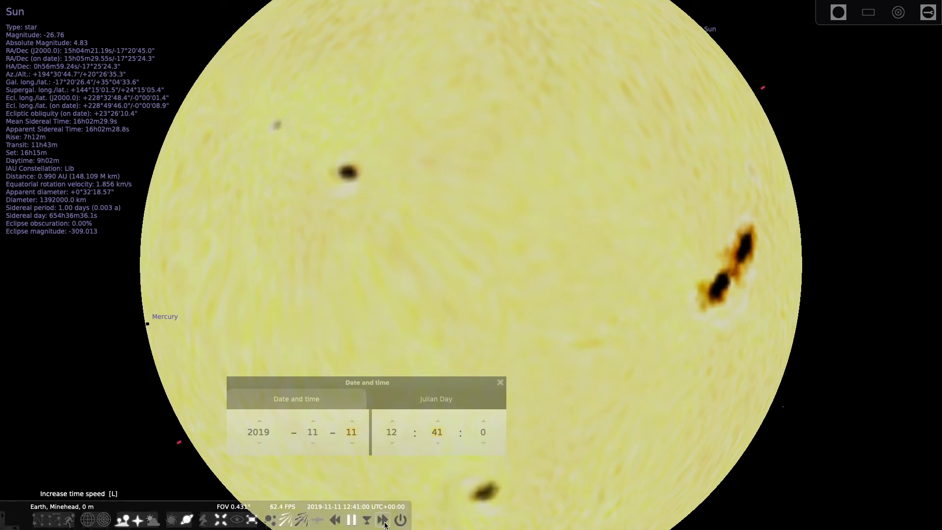
scroll(142, 368, up, 2)
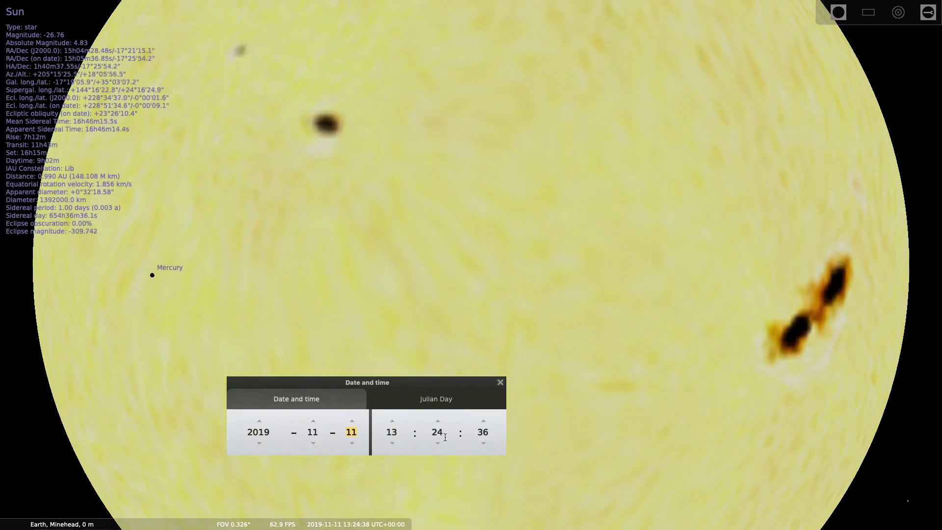
click(384, 520)
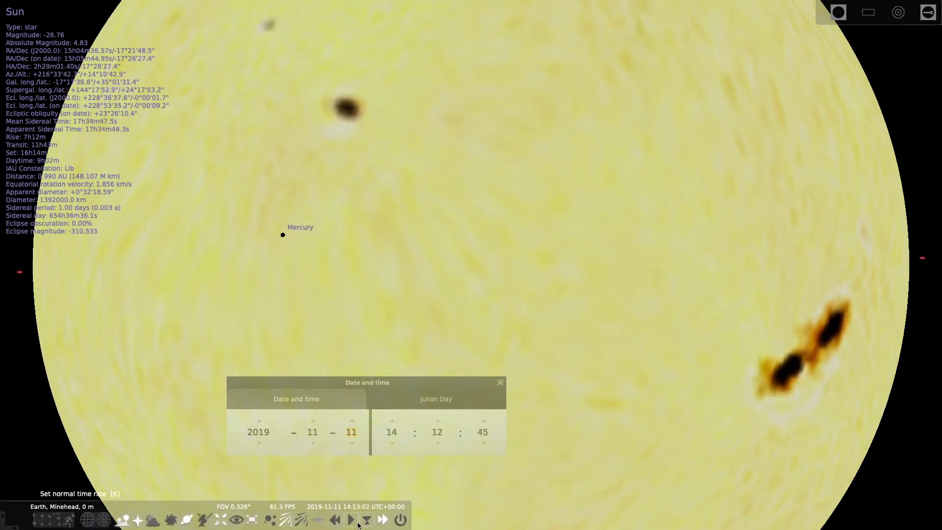
click(351, 521)
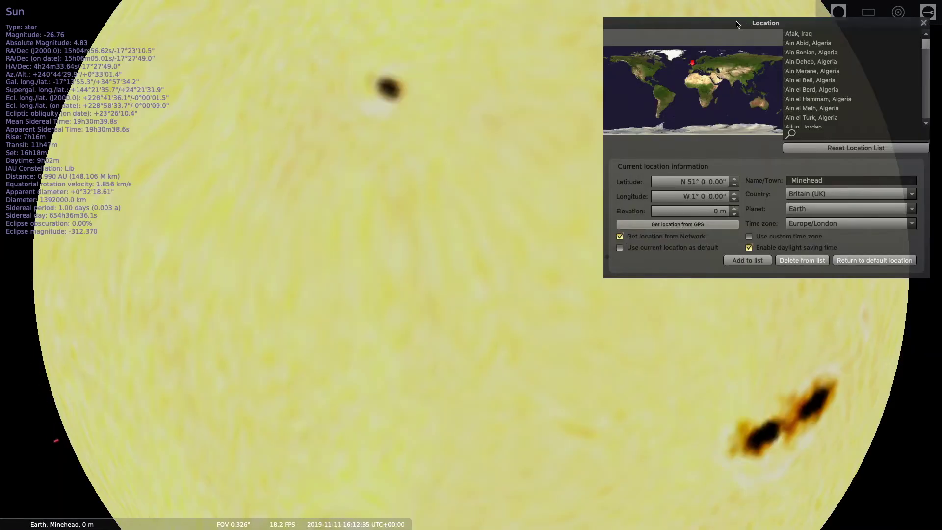
- Enlarge the Sun's disc and move the Location and Date and time windows clear of Mercury's path across it
drag(736, 24, 738, 269)
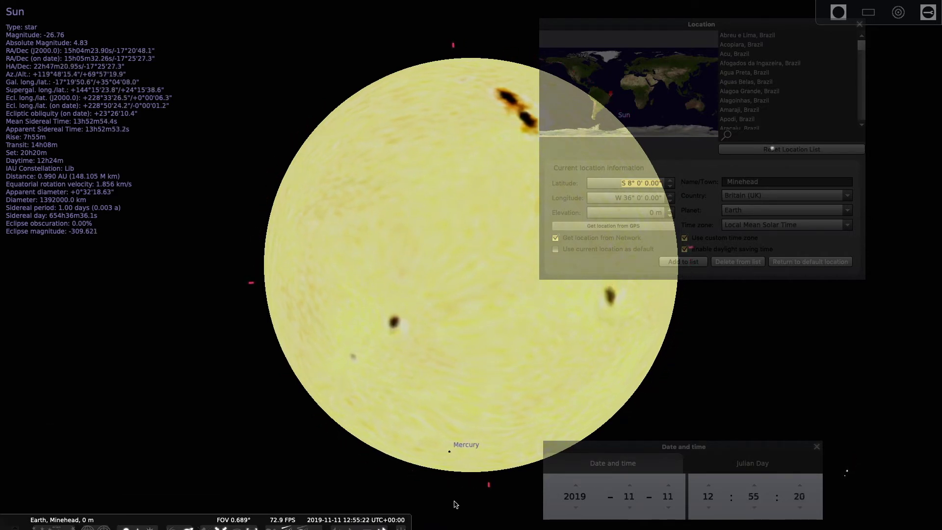
scroll(430, 475, up, 2)
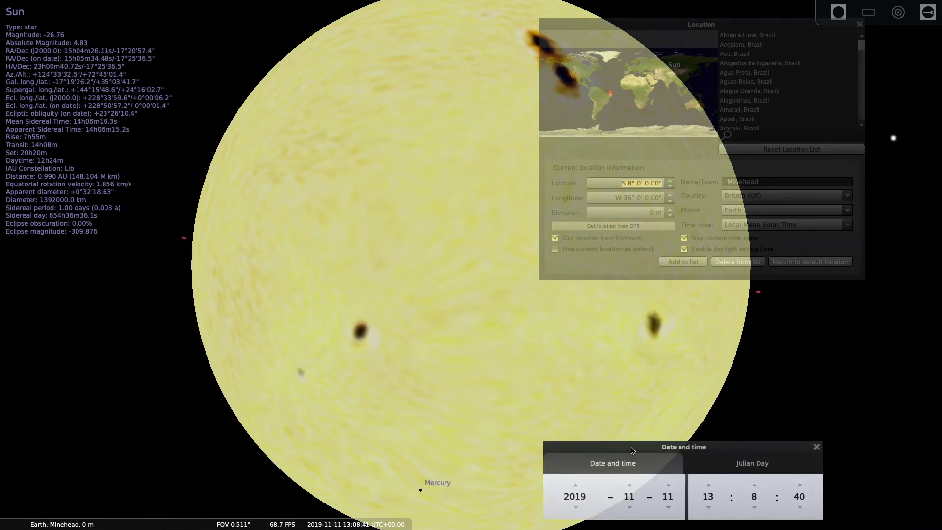
drag(631, 443, 628, 391)
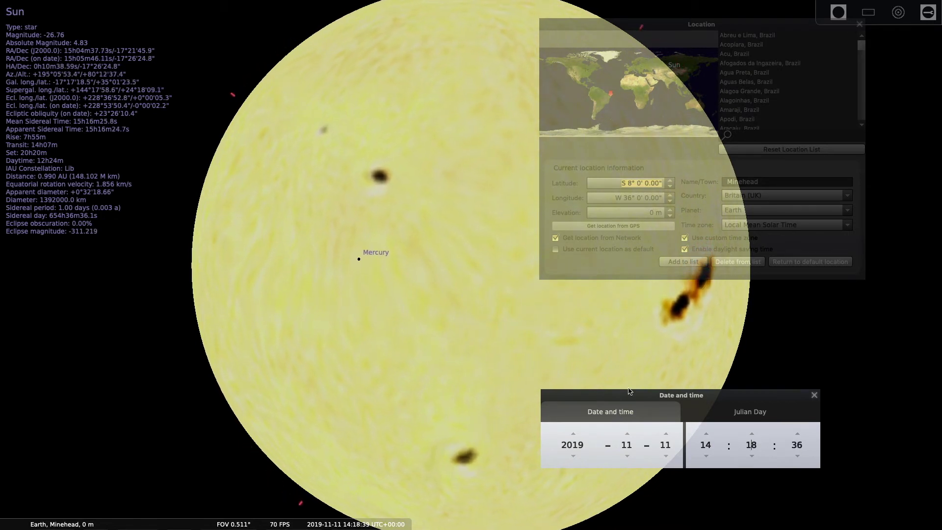
drag(557, 395, 81, 375)
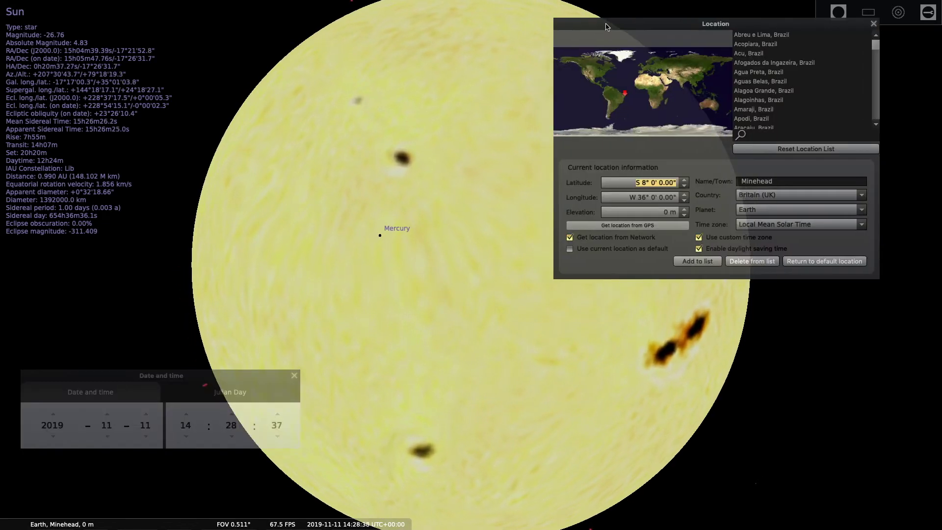
drag(606, 26, 759, 9)
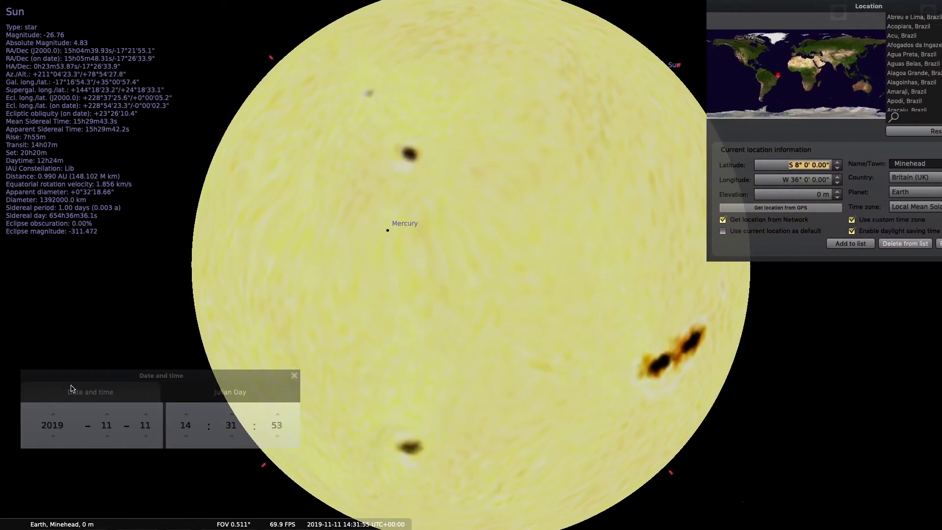
click(119, 378)
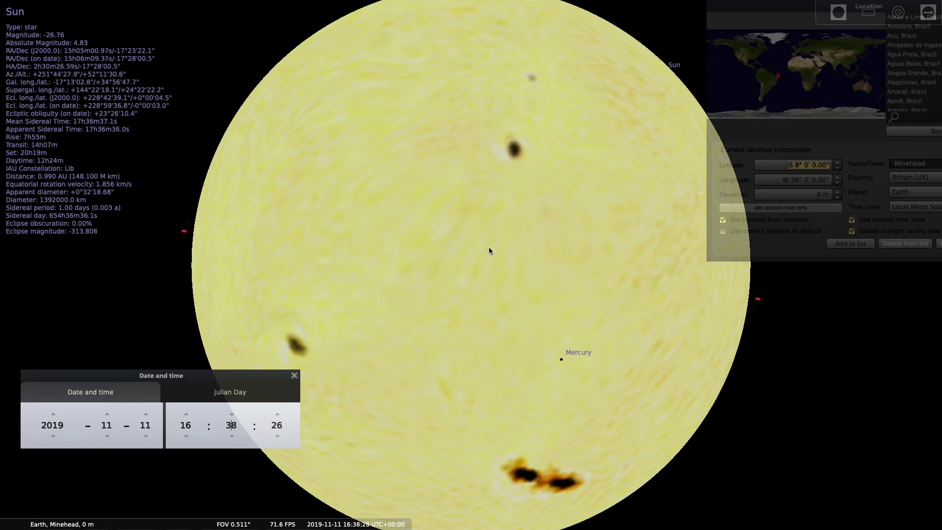
click(764, 7)
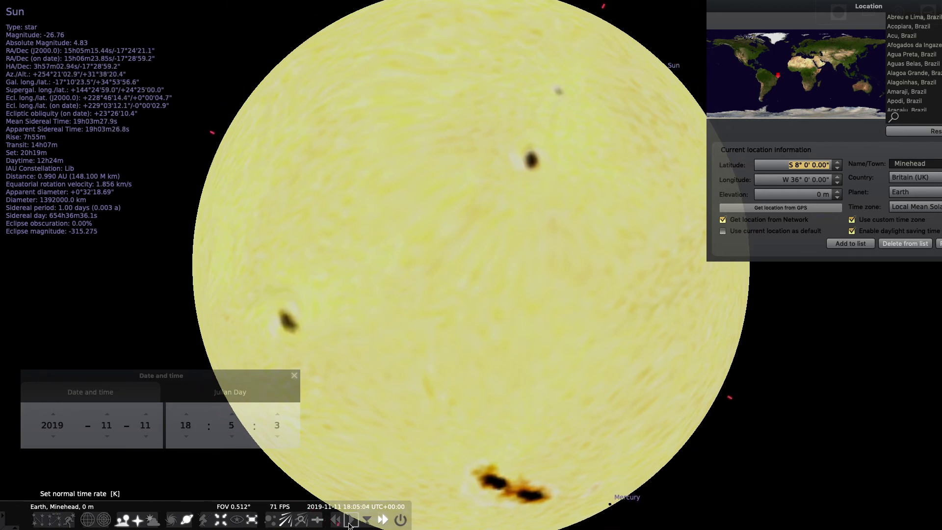
- Restore the normal time rate and turn the simulation time back to 17:41 on 2019-11-11
click(351, 520)
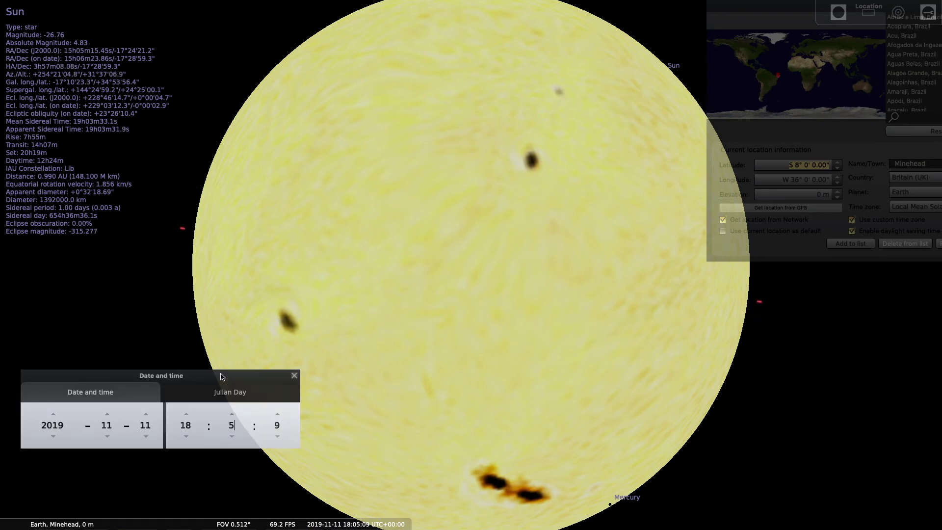
drag(223, 376, 392, 291)
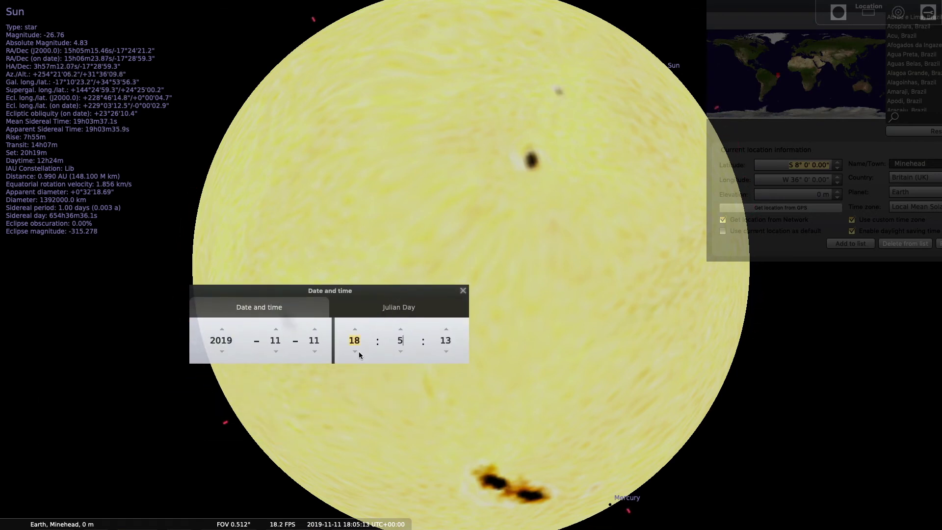
click(401, 351)
scroll(398, 351, down, 6)
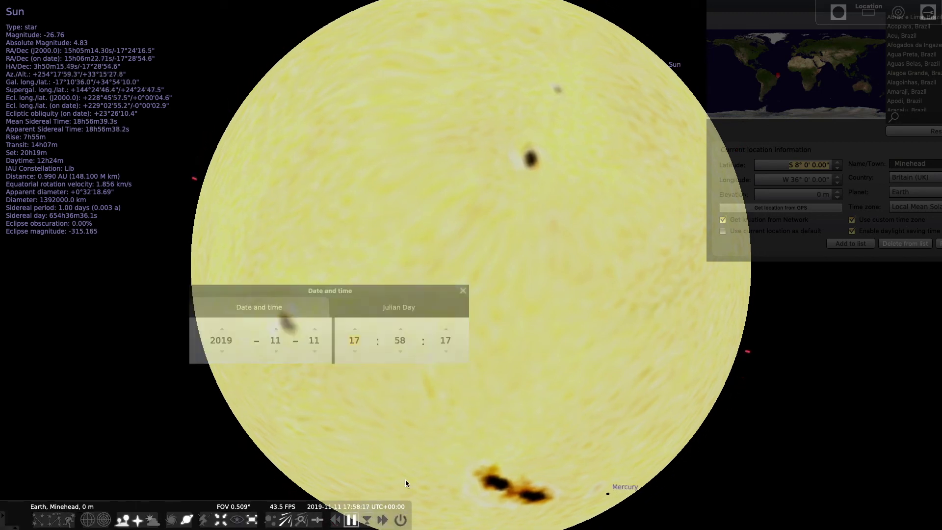
click(401, 351)
scroll(401, 351, down, 13)
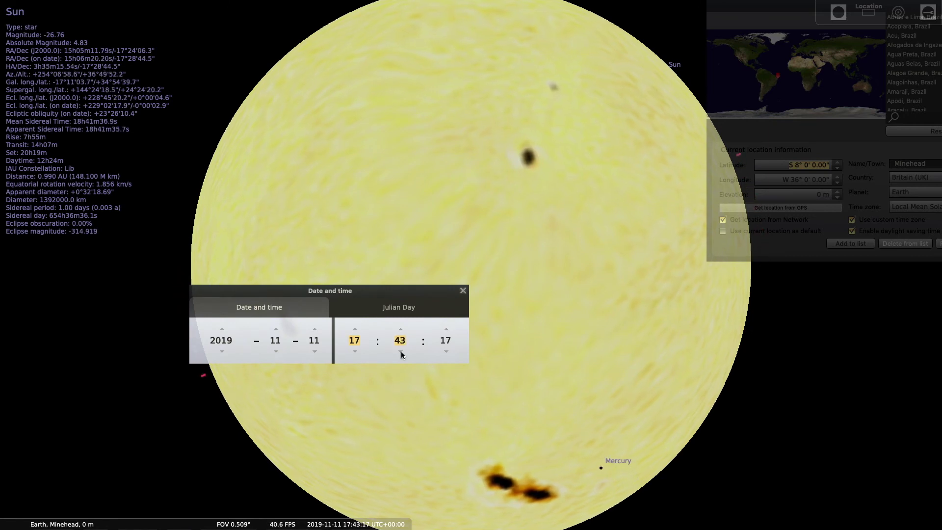
scroll(402, 352, down, 2)
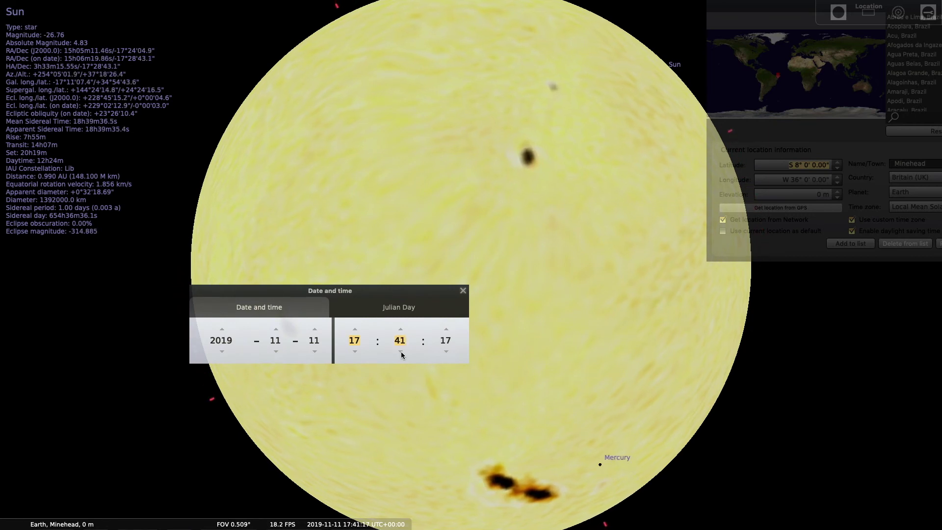
- Set the seconds to 0 and turn the hour back to 12, giving a simulation time of 12:41:00
click(444, 351)
click(355, 352)
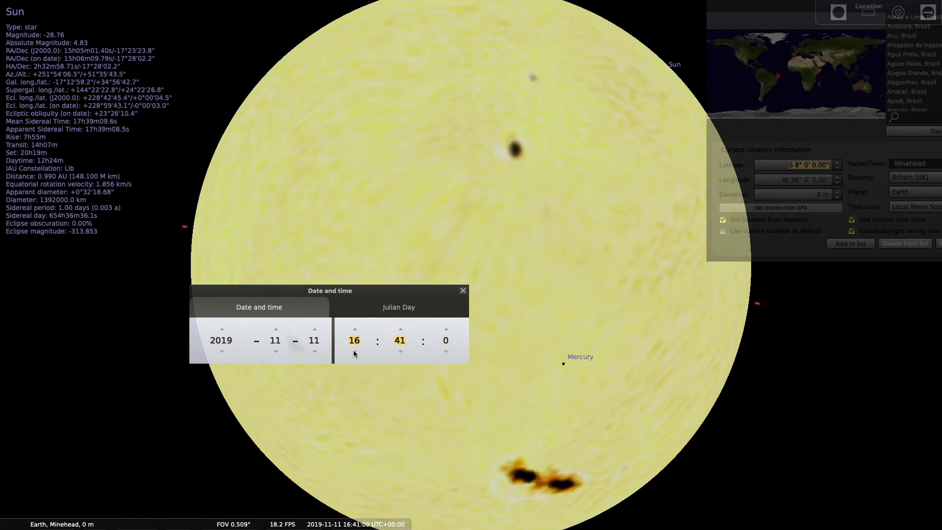
click(354, 351)
drag(378, 292, 741, 315)
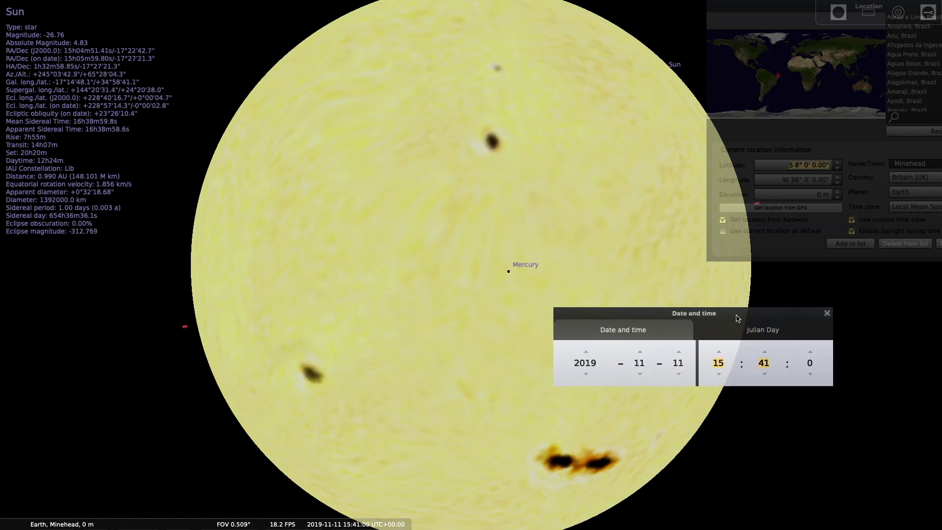
click(717, 372)
click(716, 373)
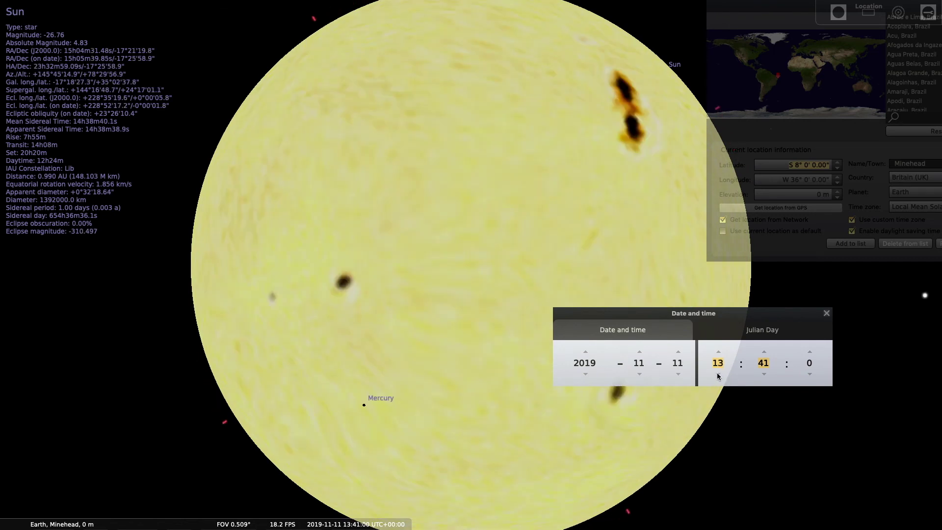
click(717, 373)
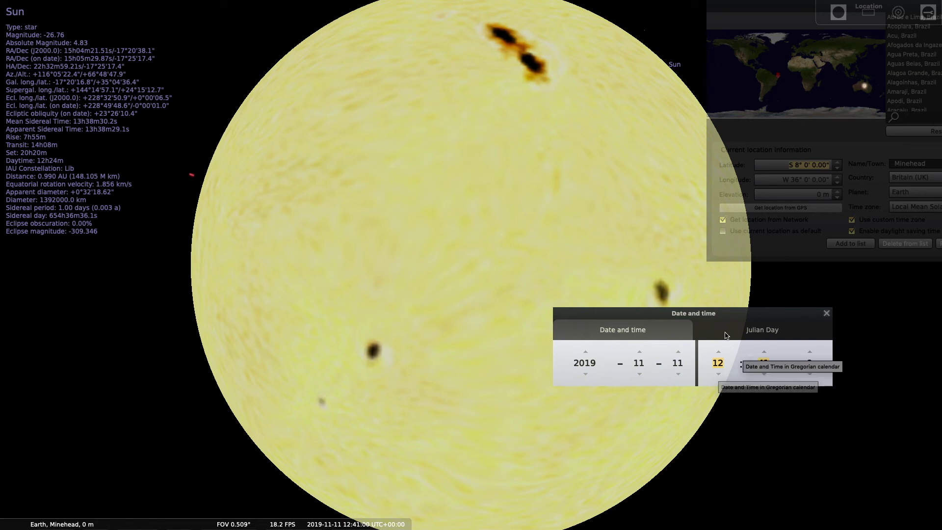
- Advance the simulation time to 12:50:00 and centre the view on the Sun
drag(706, 319, 579, 222)
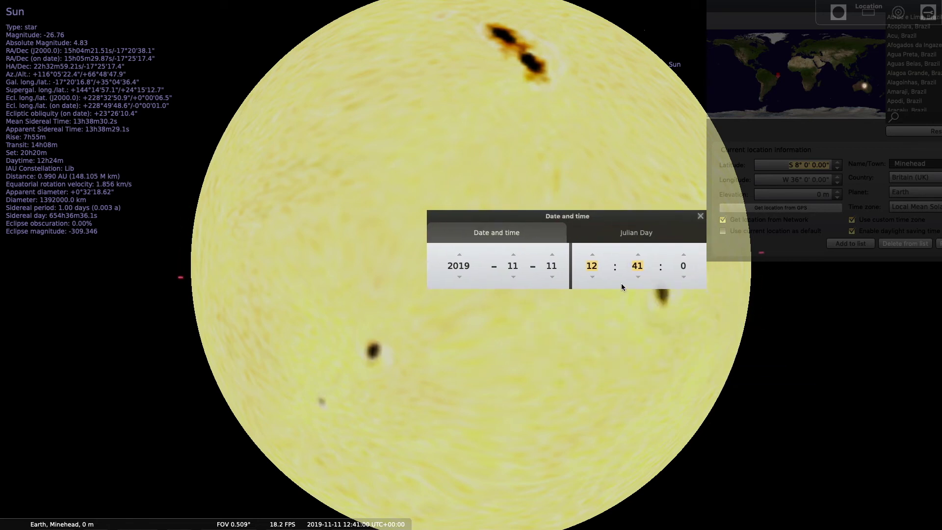
click(638, 255)
click(638, 255)
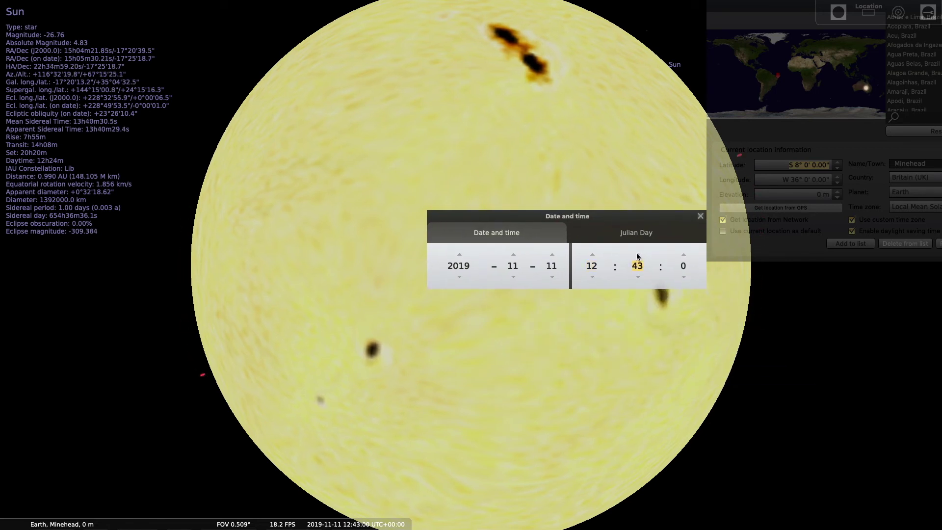
click(638, 255)
click(638, 254)
click(638, 254)
click(637, 255)
click(638, 255)
click(638, 254)
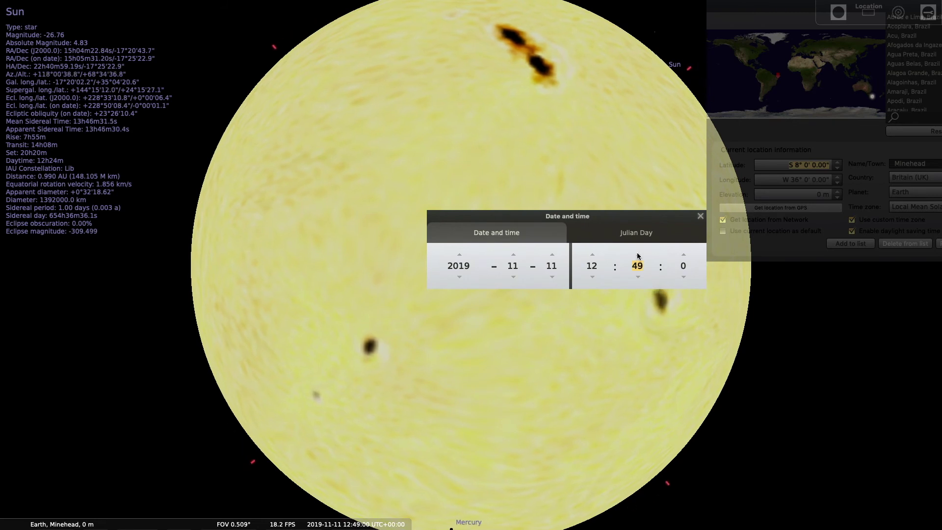
click(637, 254)
click(638, 254)
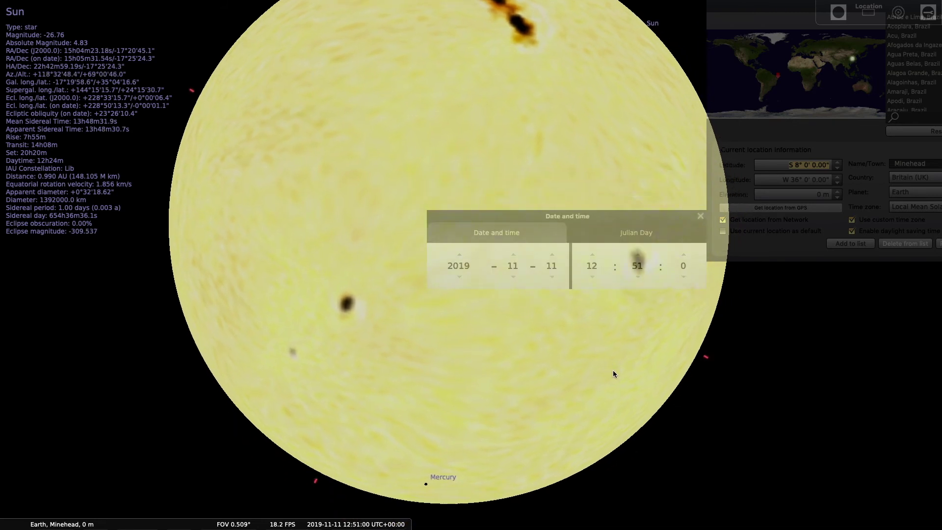
click(638, 277)
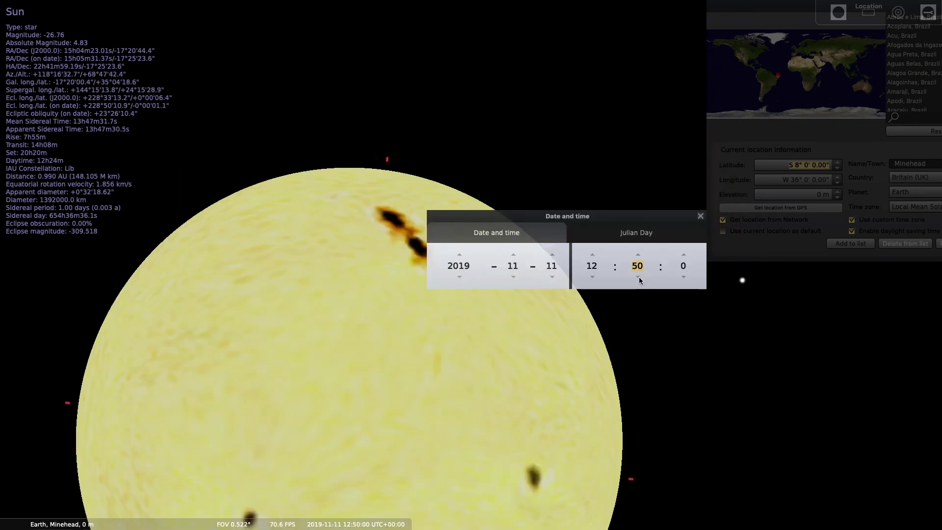
mouse_move(210, 526)
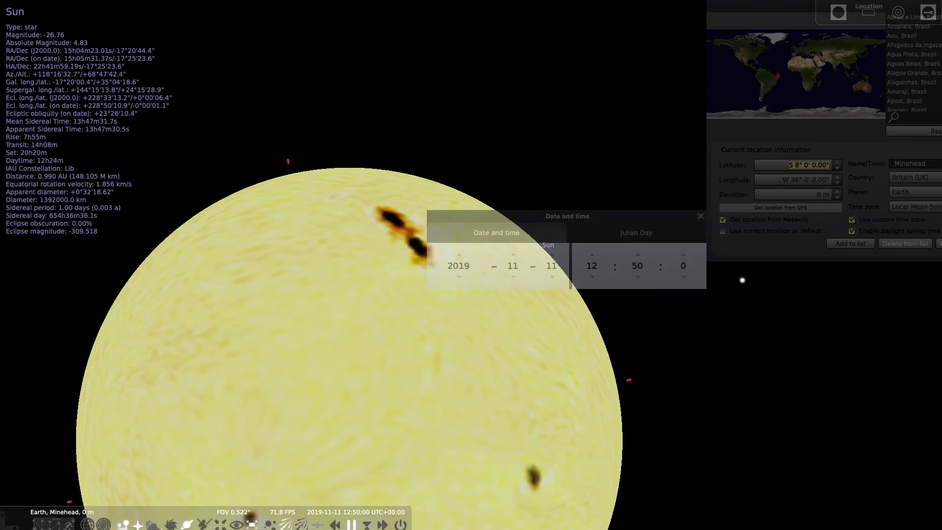
click(221, 520)
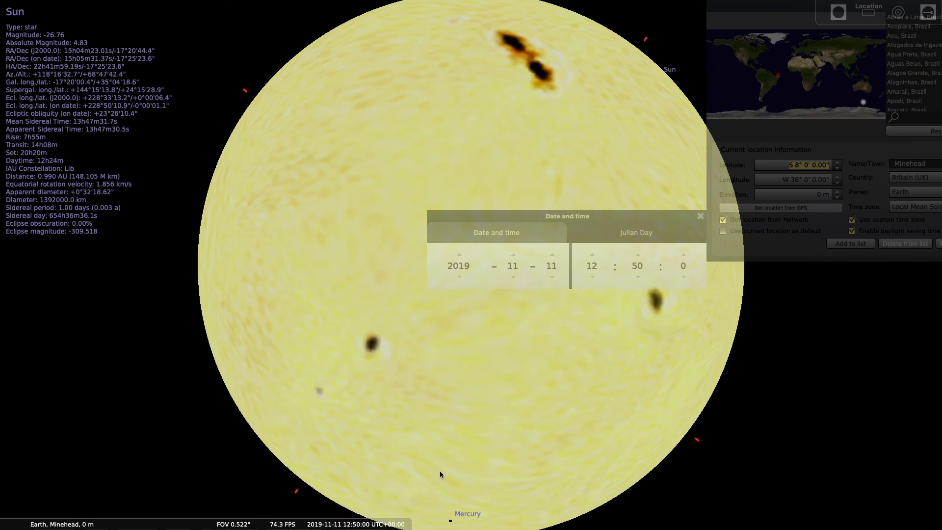
- Turn the simulation time back to 12:41:00 on 2019-11-11
scroll(439, 470, down, 1)
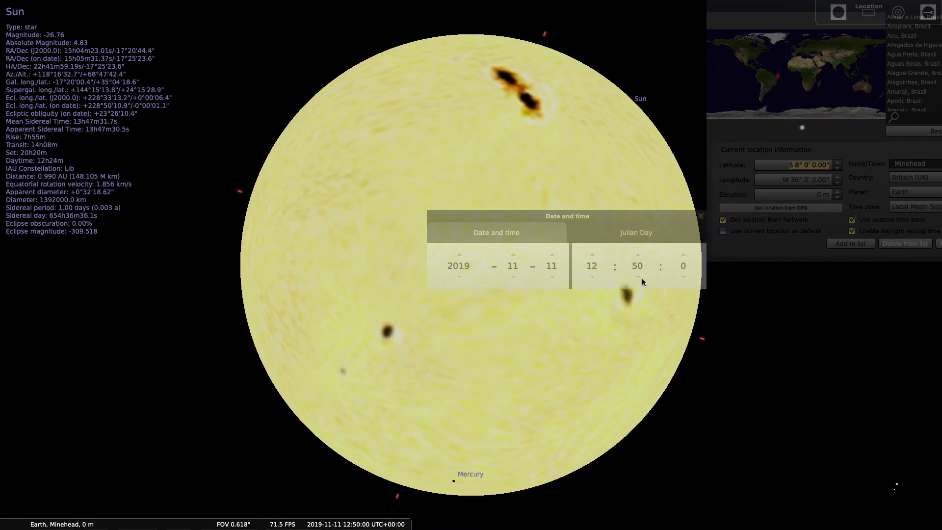
scroll(639, 275, down, 5)
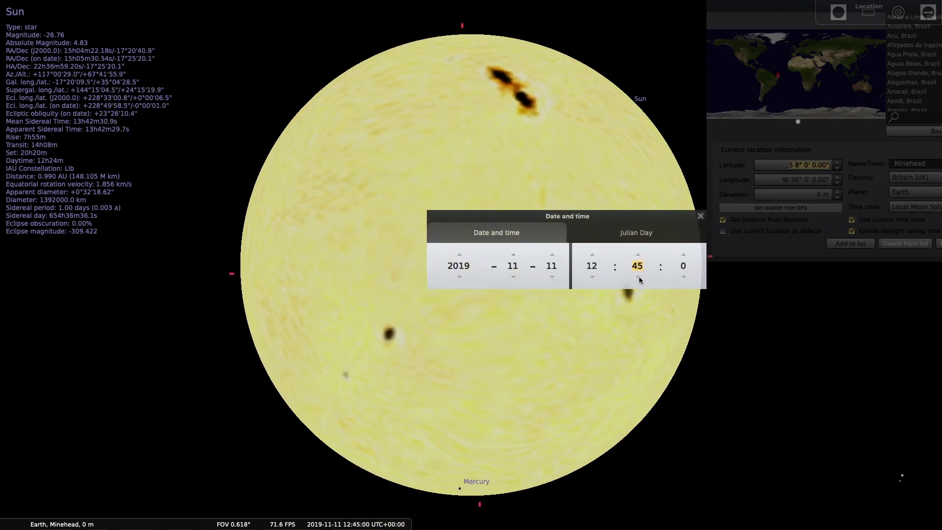
scroll(639, 276, down, 4)
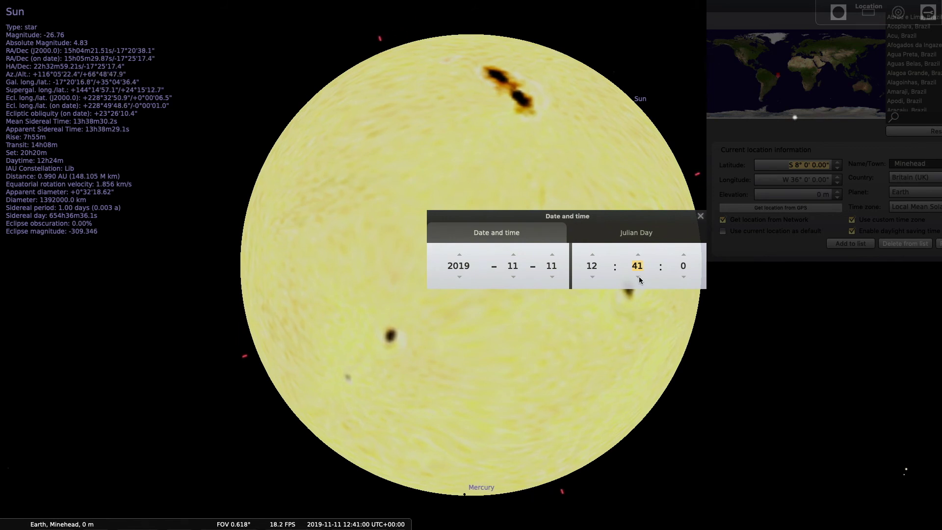
- Select Mercury at the Sun's edge, centre the view on it and narrow the field of view to about 0.42°
click(464, 496)
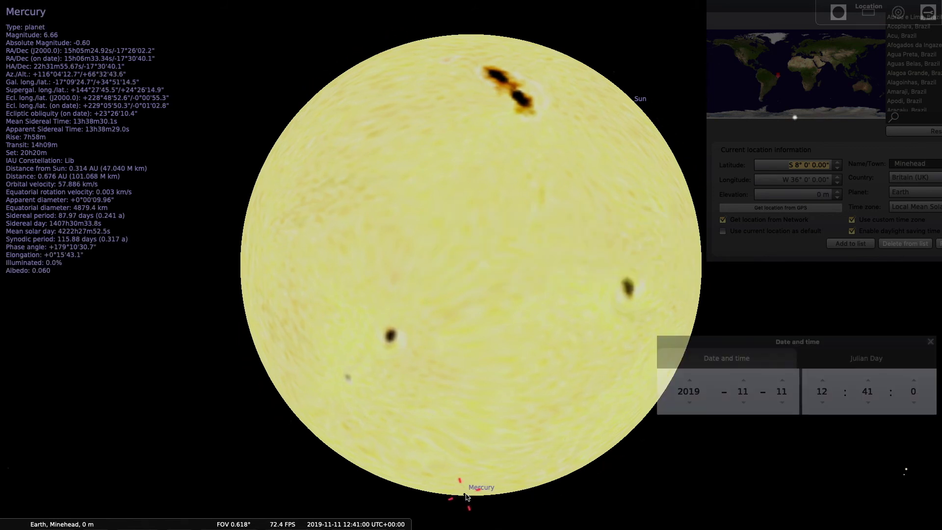
mouse_move(88, 521)
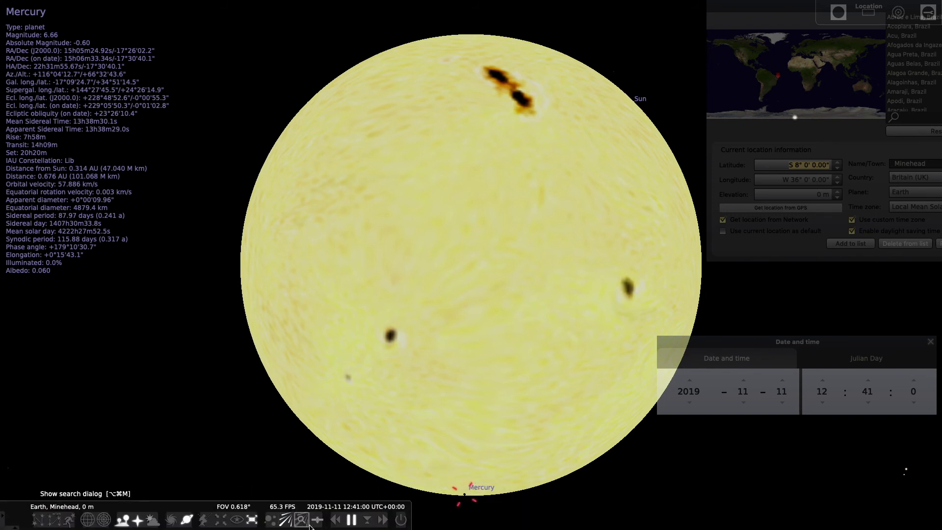
click(225, 523)
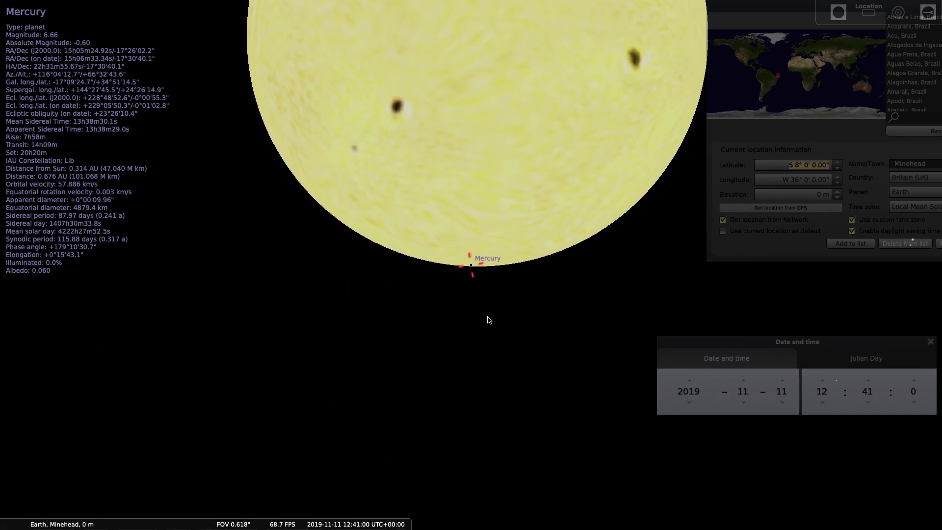
scroll(489, 278, up, 2)
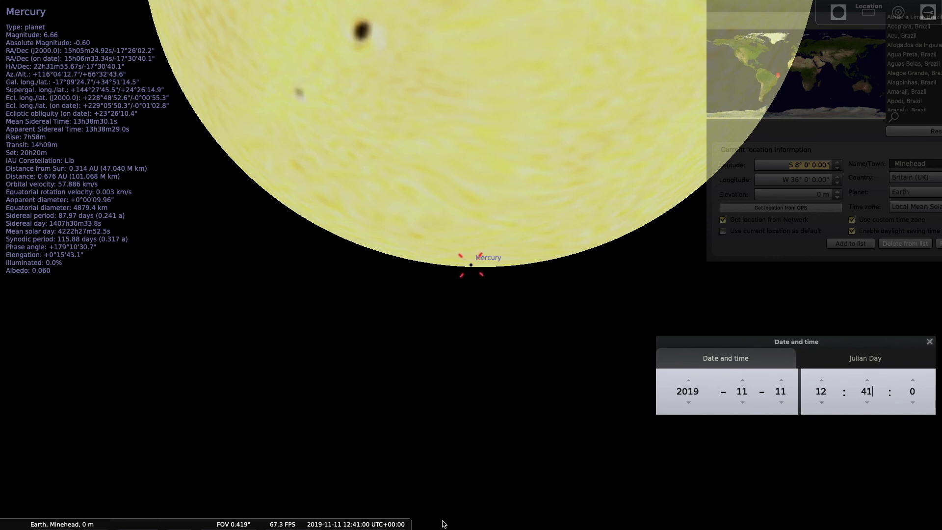
- Speed up time to run Mercury's transit across the Sun, and restore the normal time rate at about 18:04 near the opposite edge
mouse_move(386, 523)
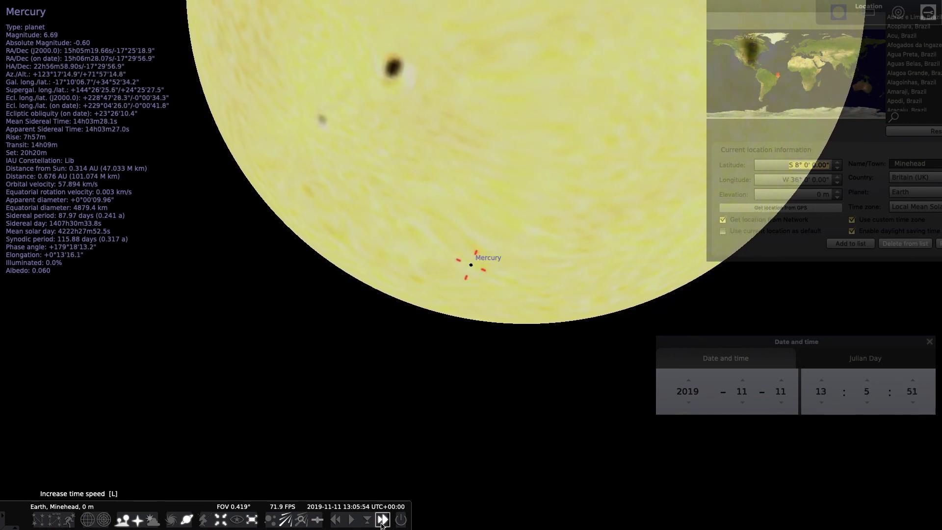
click(382, 520)
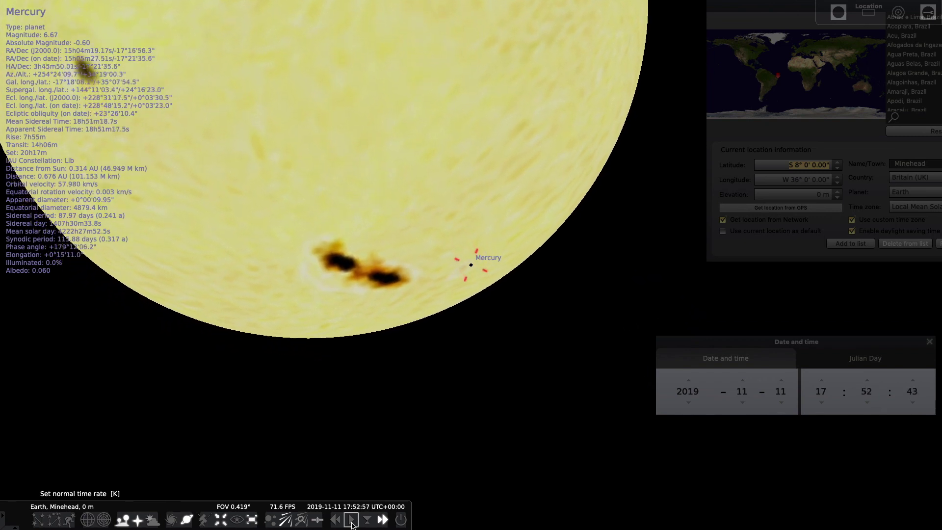
click(351, 520)
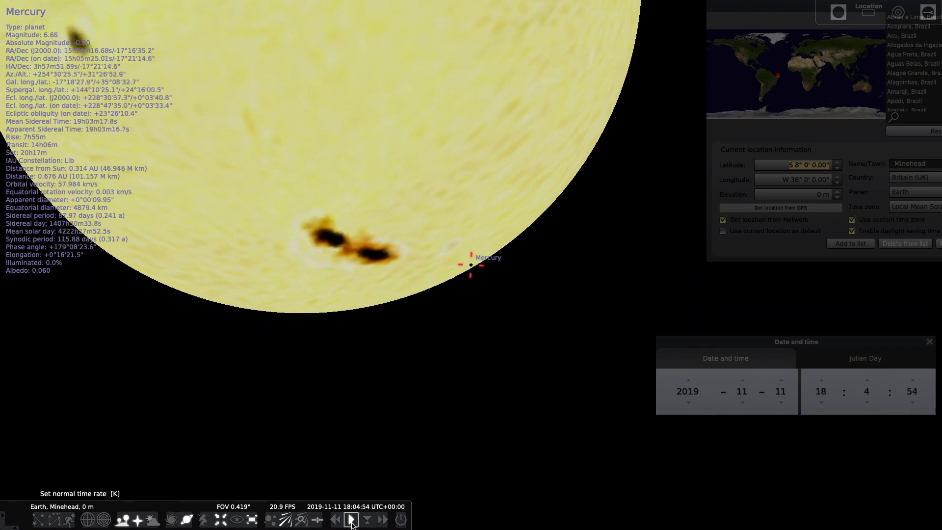